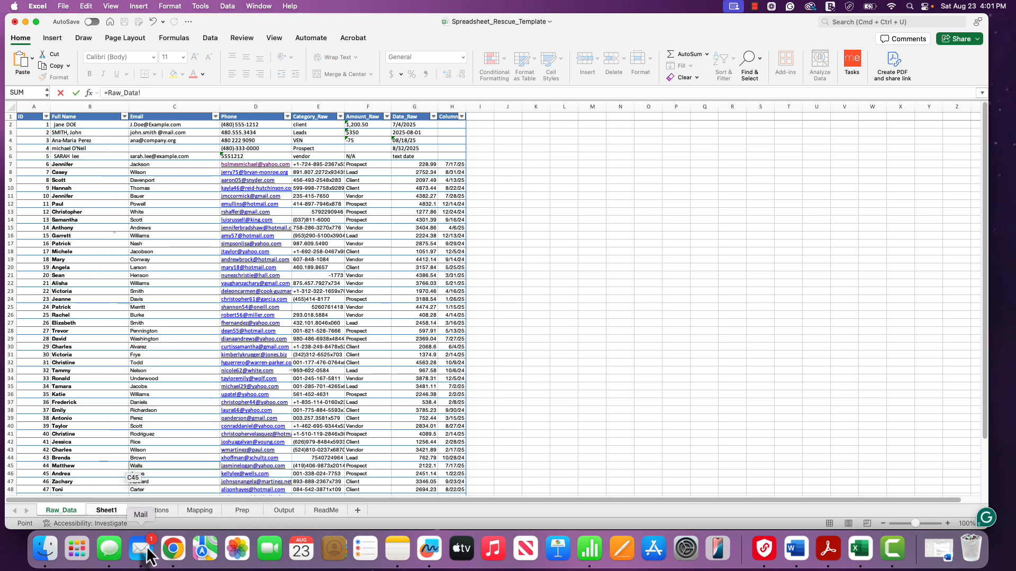
click(115, 515)
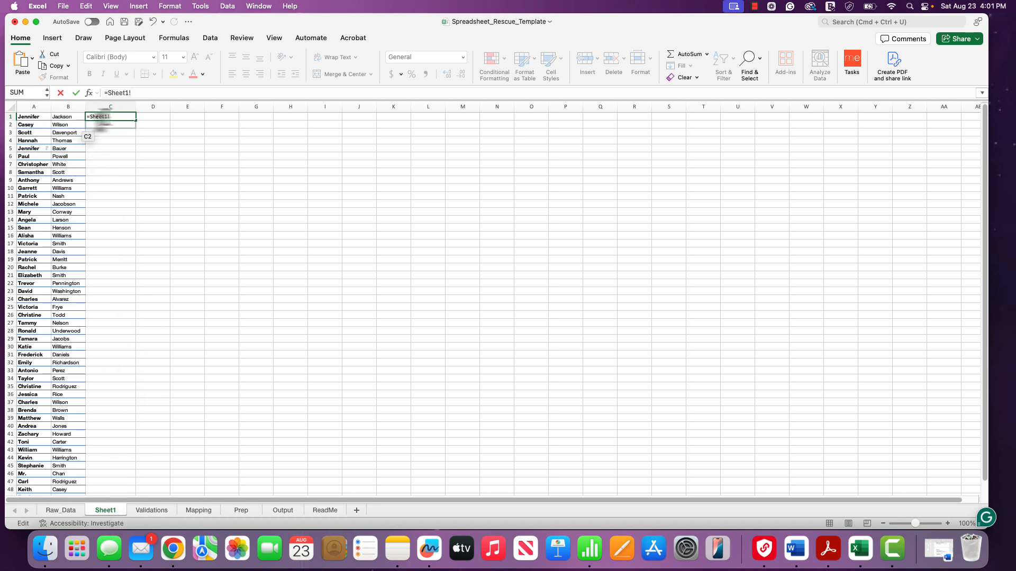
key(Escape)
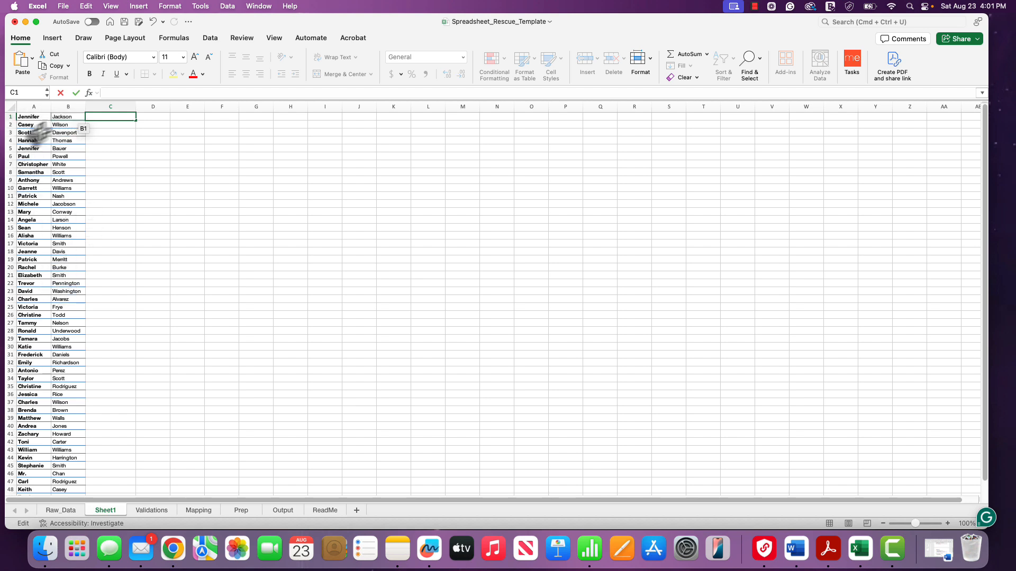
click(129, 164)
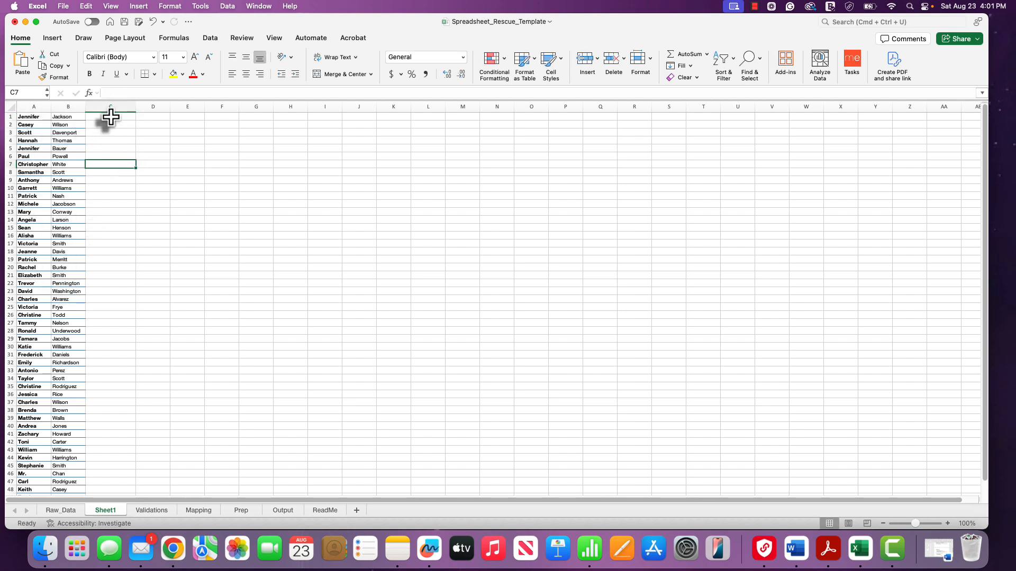
click(111, 116)
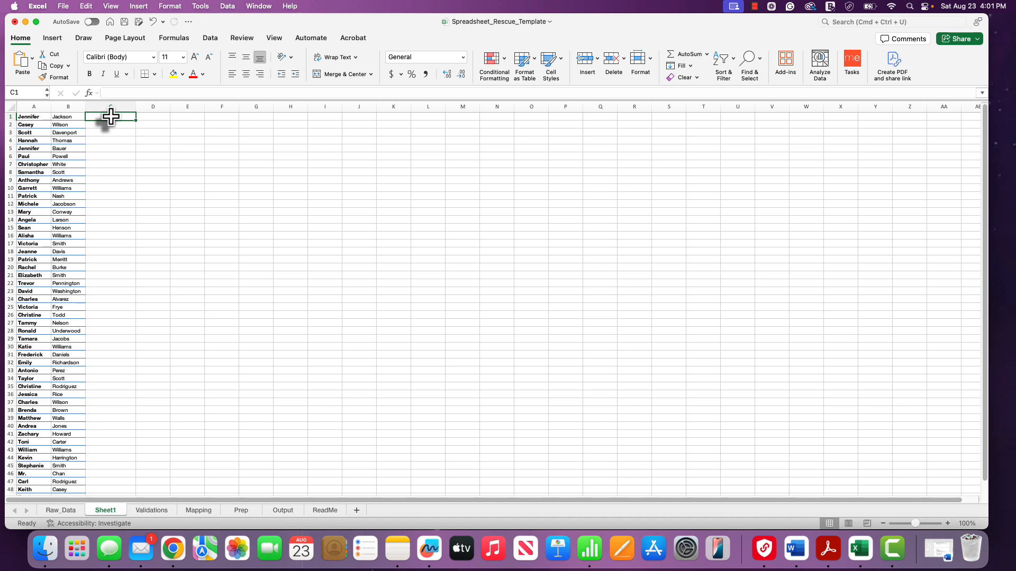
text(=TEXTJOIN(" ", TRUE, A2, B2))
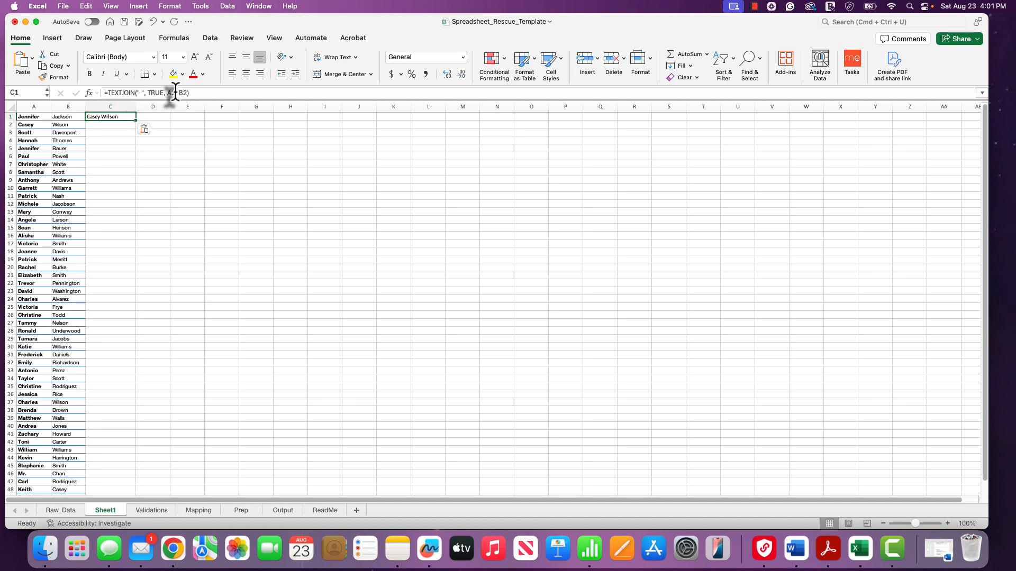
click(174, 92)
double_click(174, 93)
text(A1, )
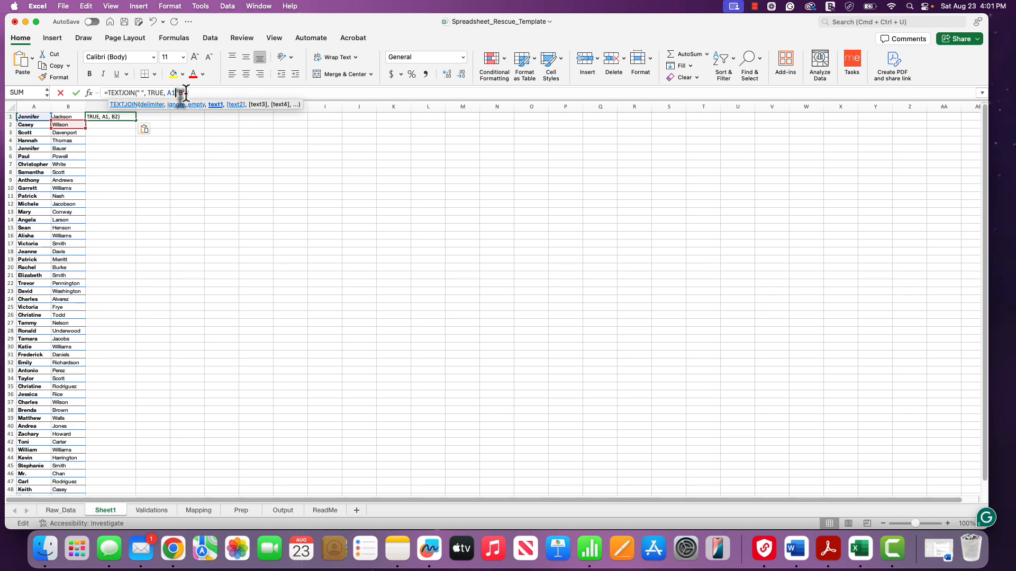
text(B1)
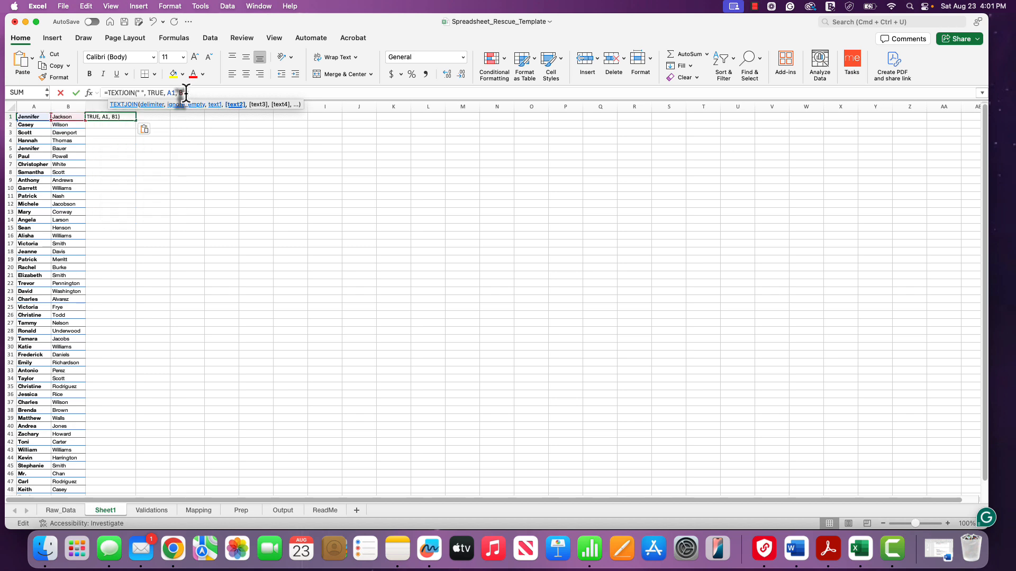
key(Return)
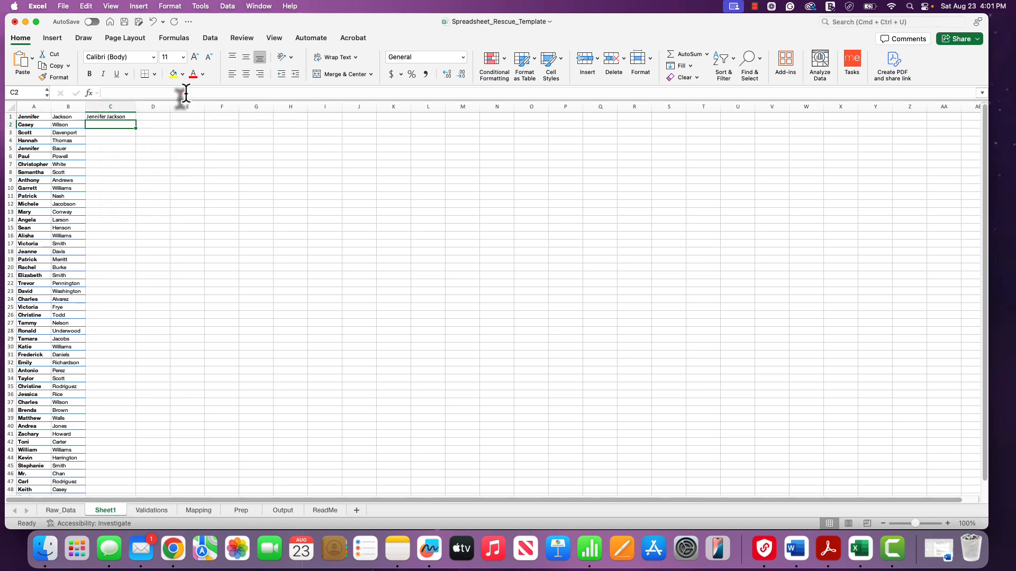
- Fill the TEXTJOIN name formula down C1:C50 and check the joined names
click(108, 117)
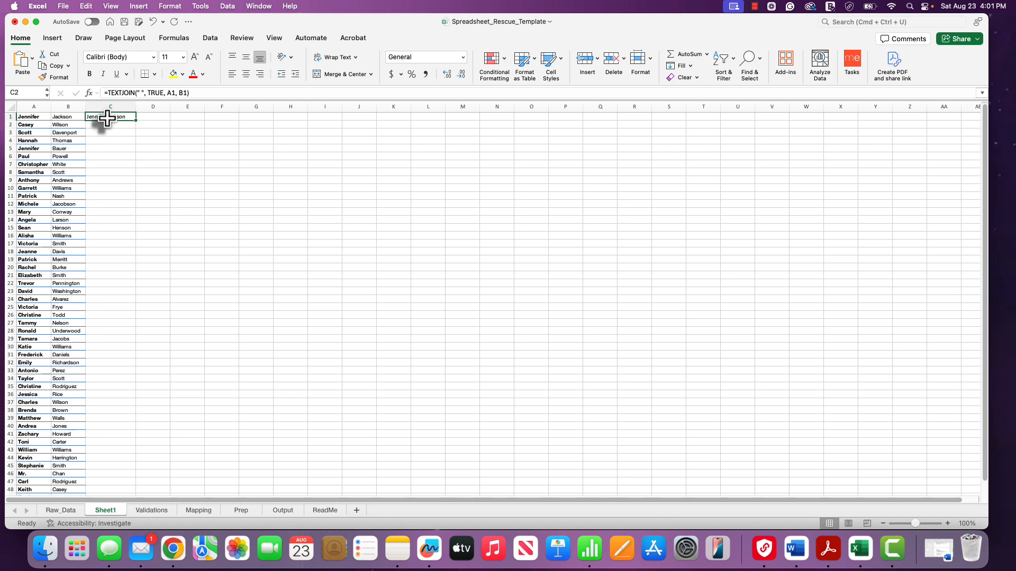
drag(107, 117, 100, 470)
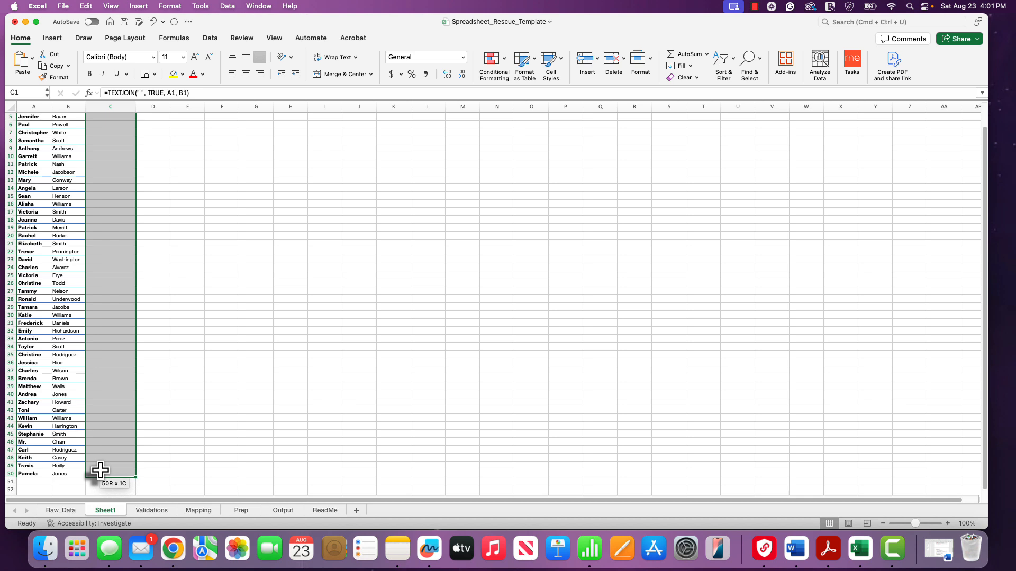
drag(100, 470, 101, 471)
key(ctrl+d)
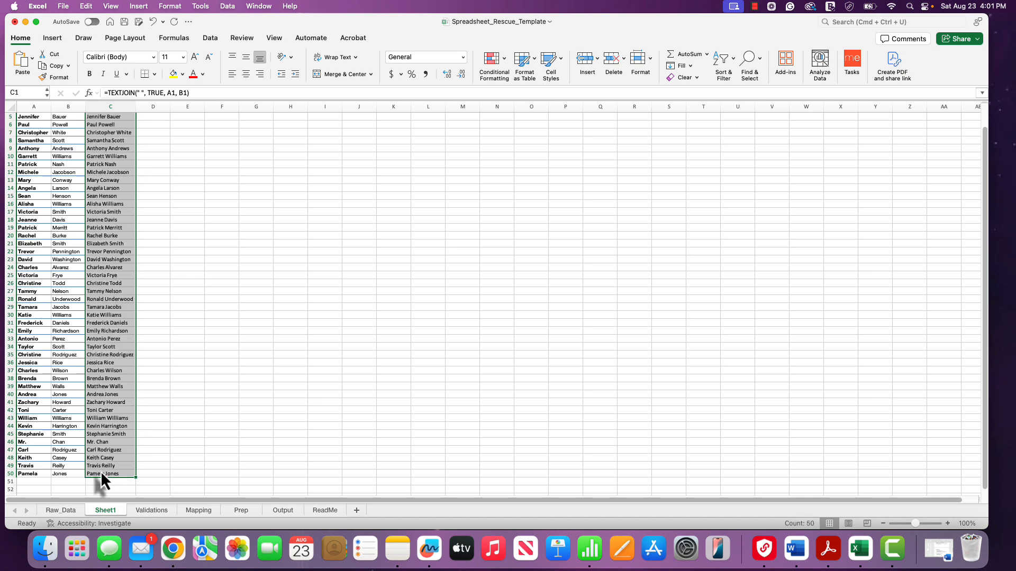
click(161, 466)
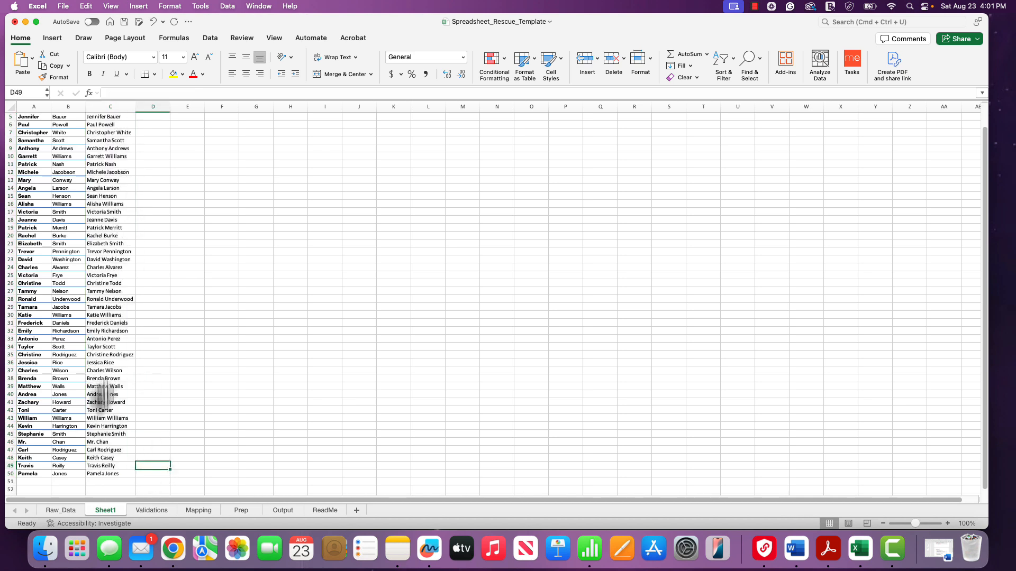
drag(101, 475, 106, 248)
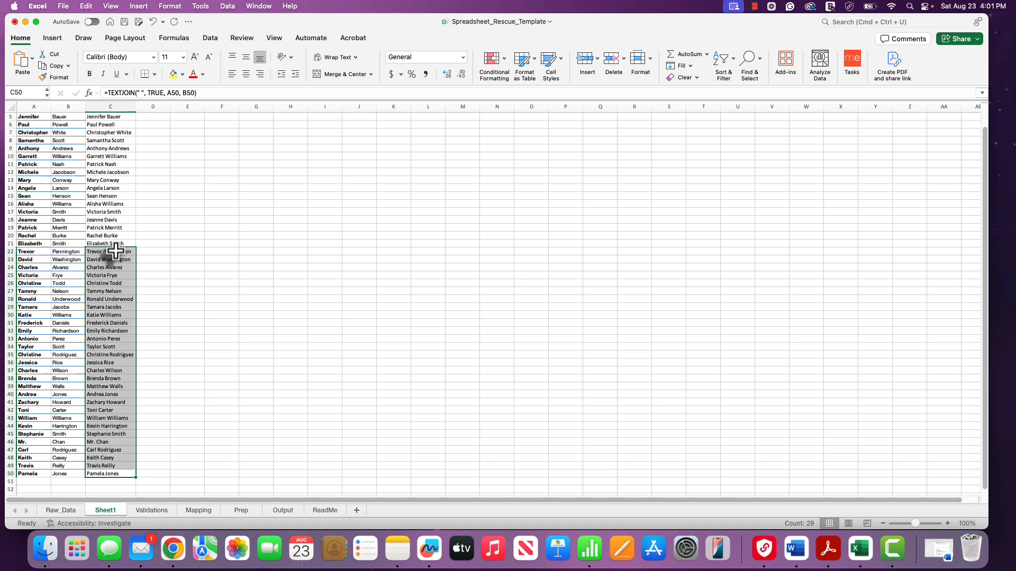
click(192, 204)
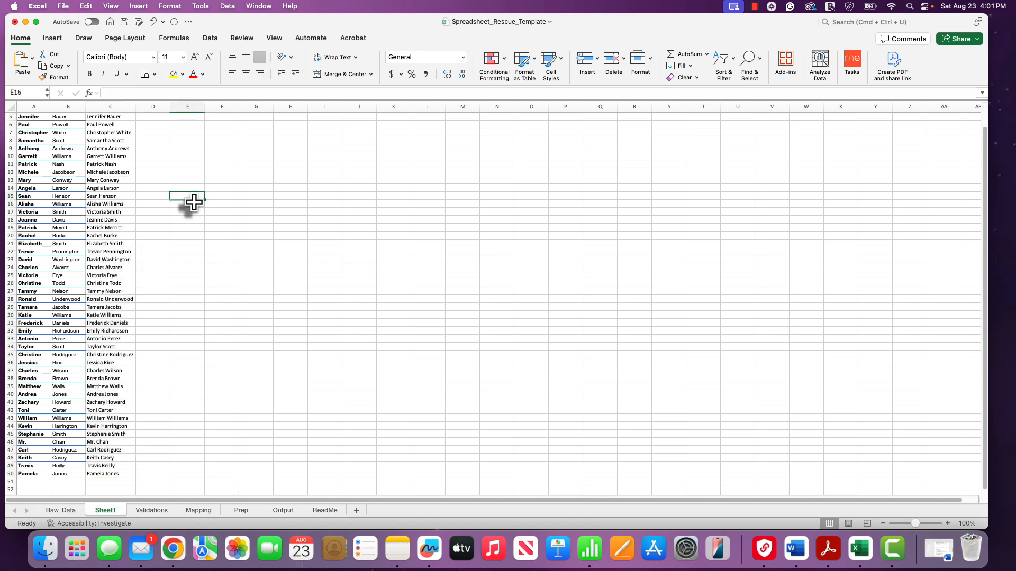
key(Up)
key(Up)
key(Up)
key(Up)
key(Up)
key(Up)
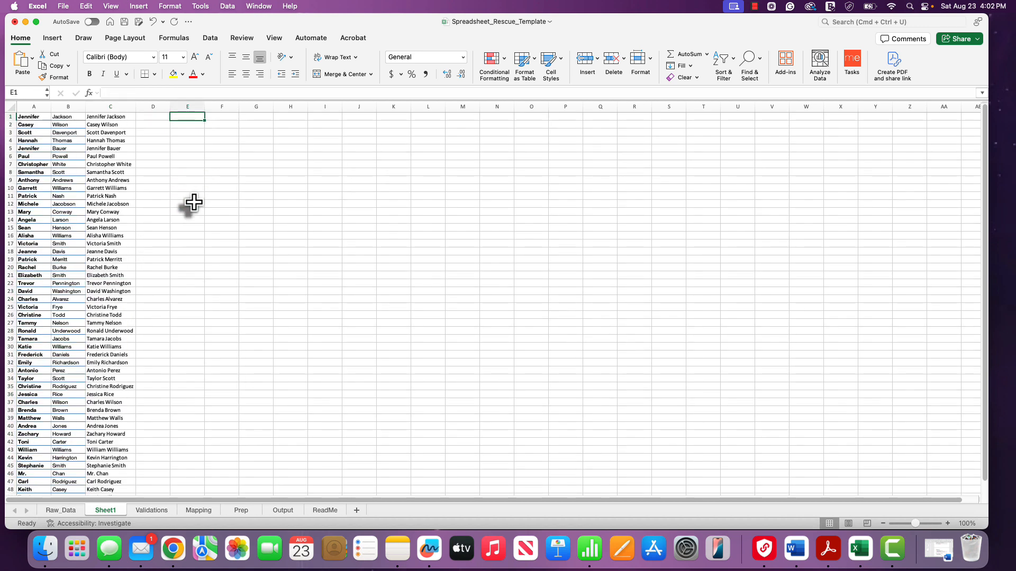
- Copy the 50 full names in C1:C50
click(104, 107)
click(111, 117)
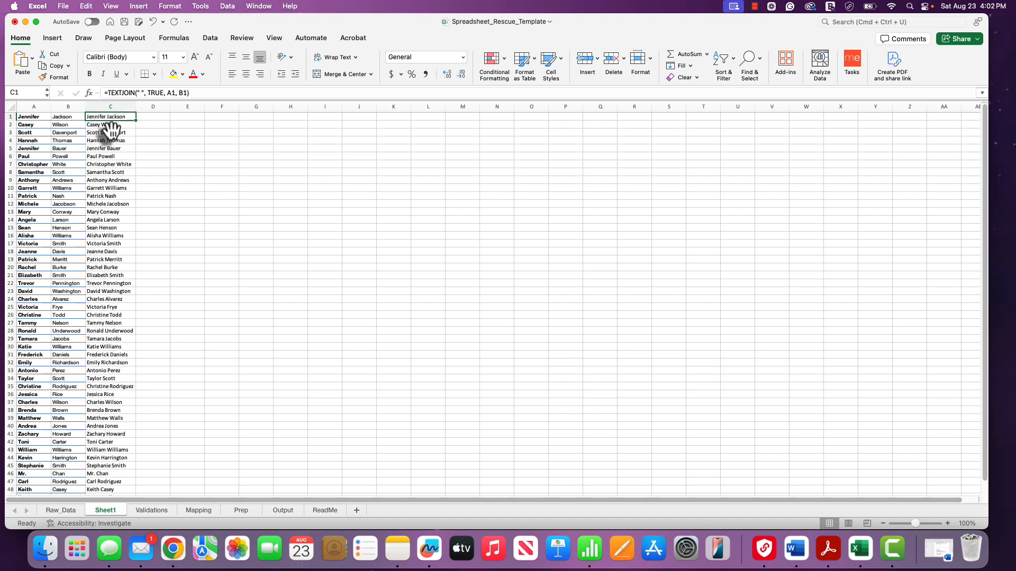
drag(113, 121, 105, 484)
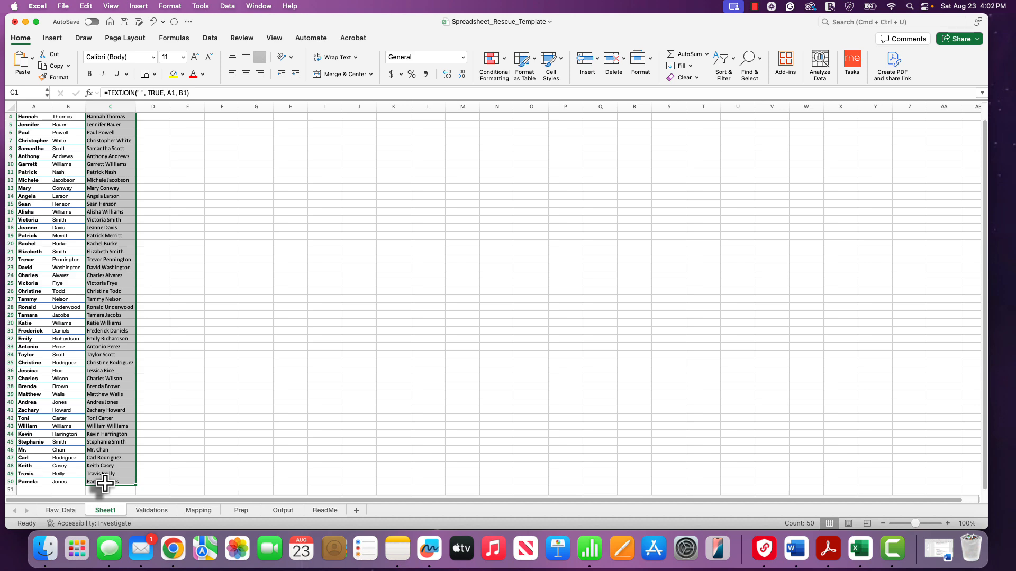
key(super+c)
- Paste the copied full names as values into Raw_Data starting at B7
click(61, 510)
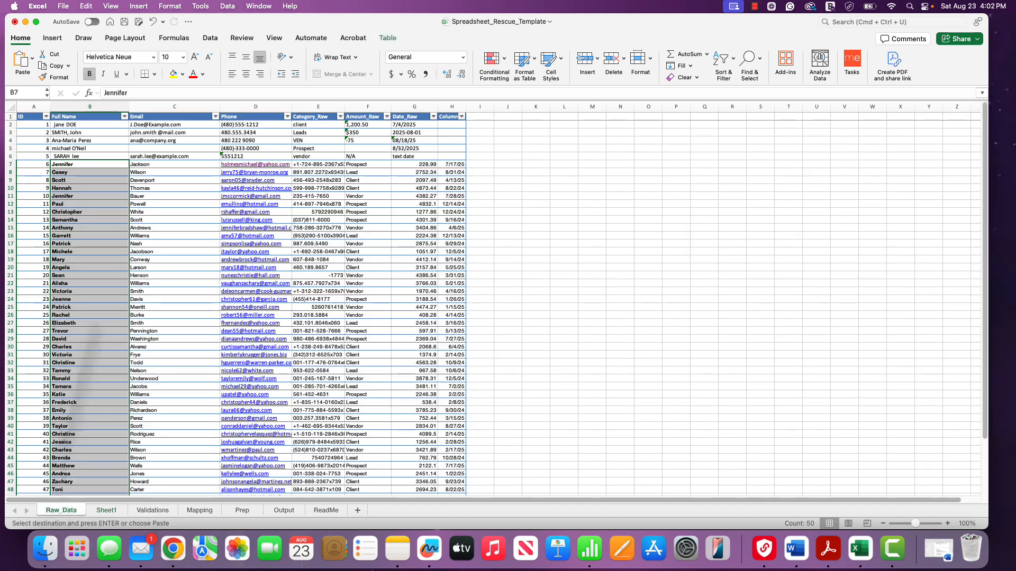
click(97, 164)
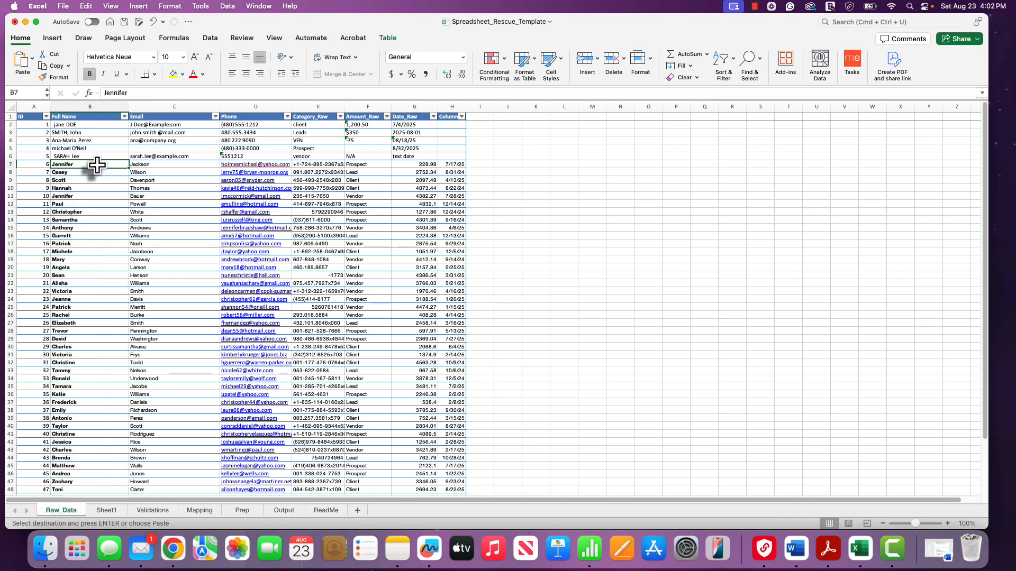
right_click(98, 166)
mouse_move(117, 208)
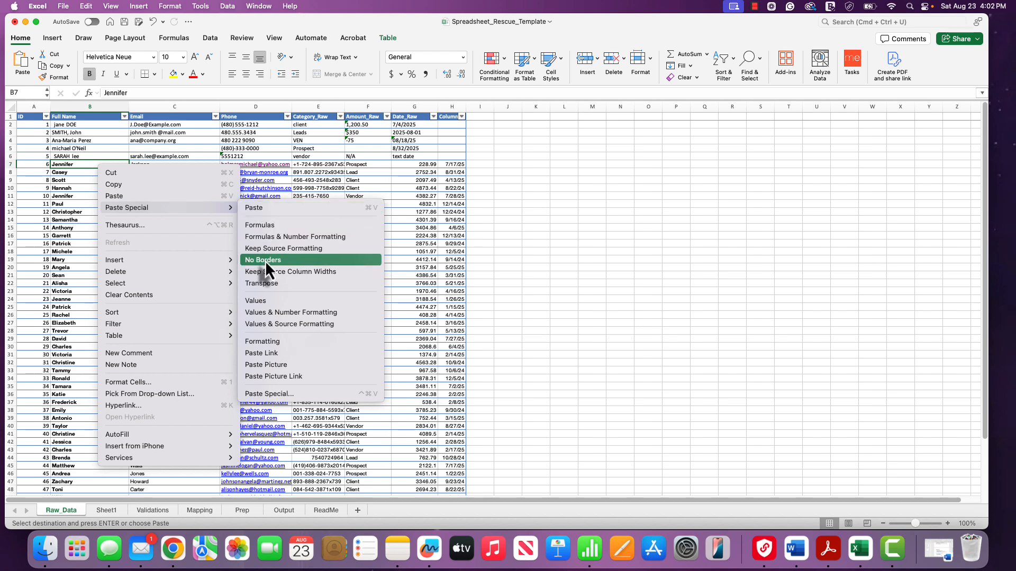
click(262, 302)
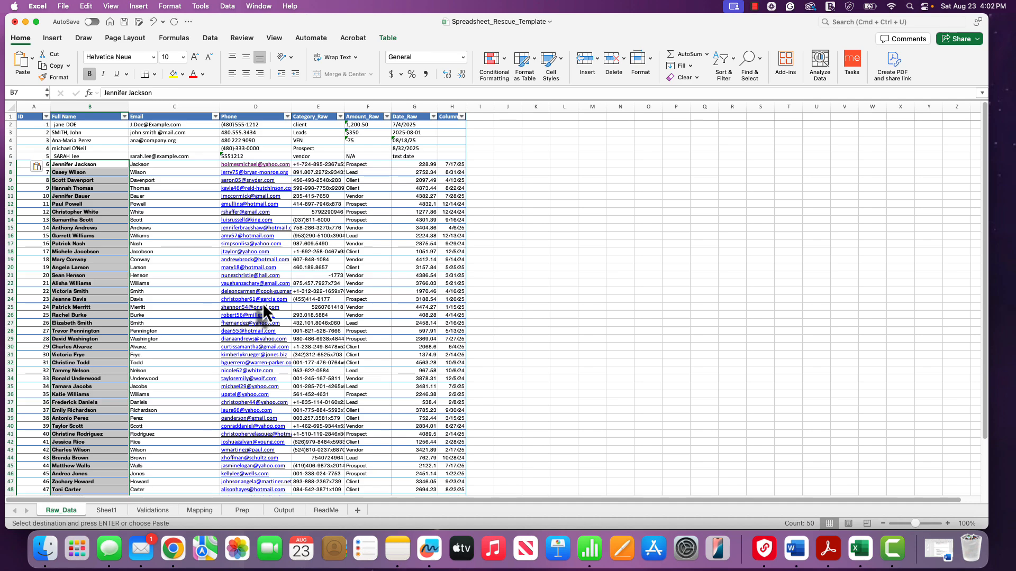
- Clear stray last names from the Email column and paste the Phone-column emails there as values from C7
drag(182, 165, 167, 404)
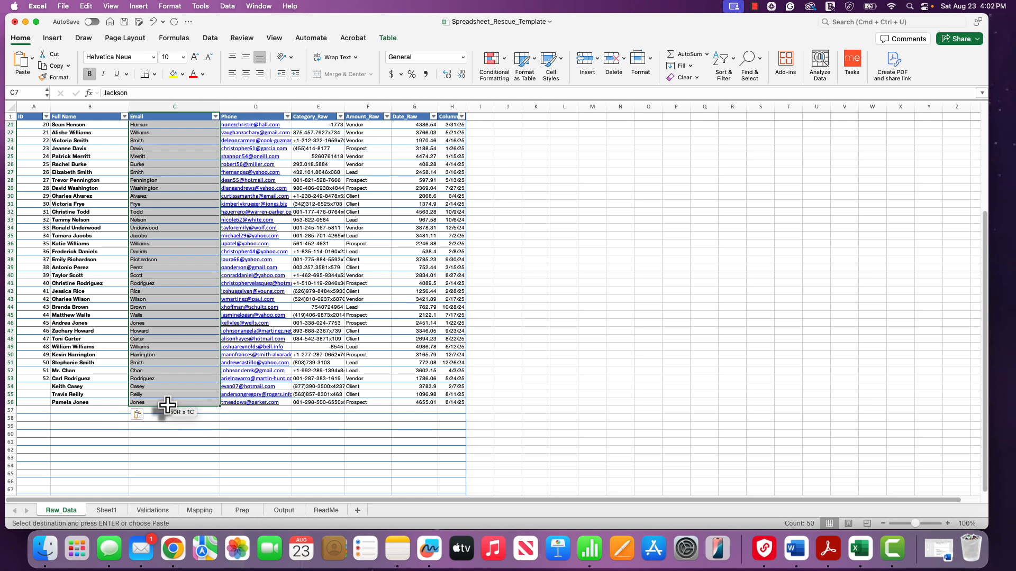
key(Delete)
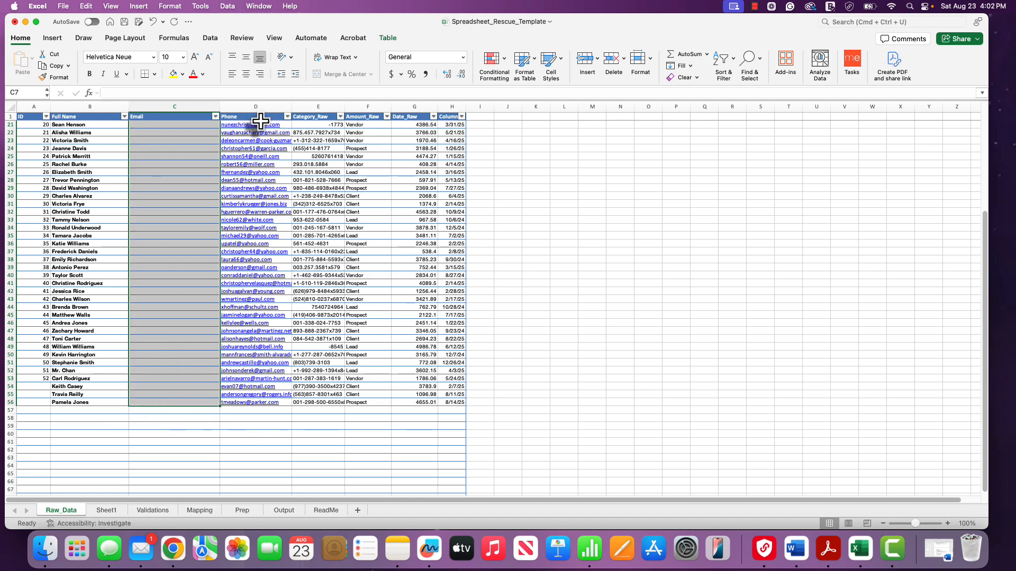
key(Up)
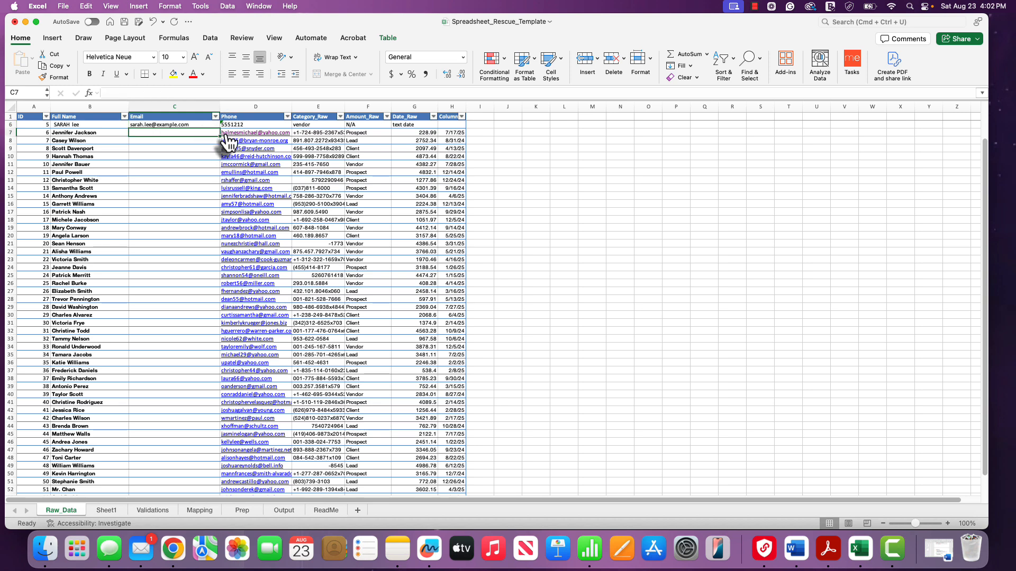
click(225, 134)
drag(225, 136, 275, 437)
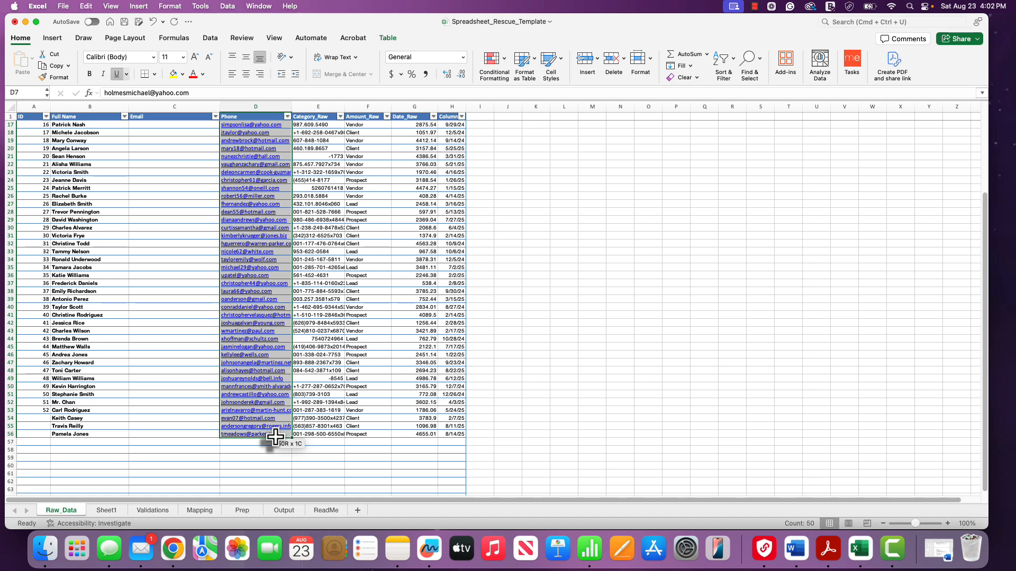
key(super+c)
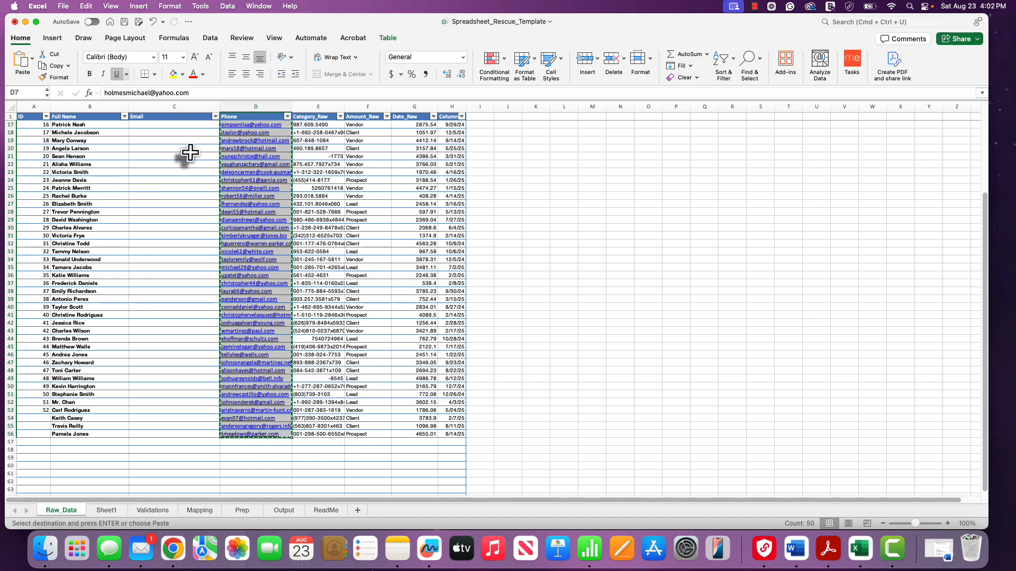
scroll(190, 153, up, 5)
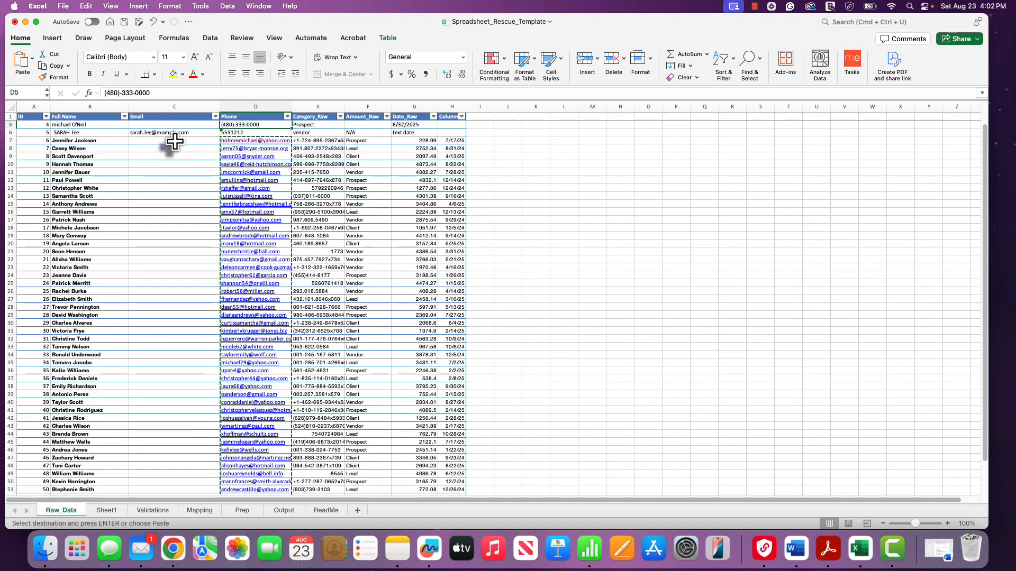
click(175, 141)
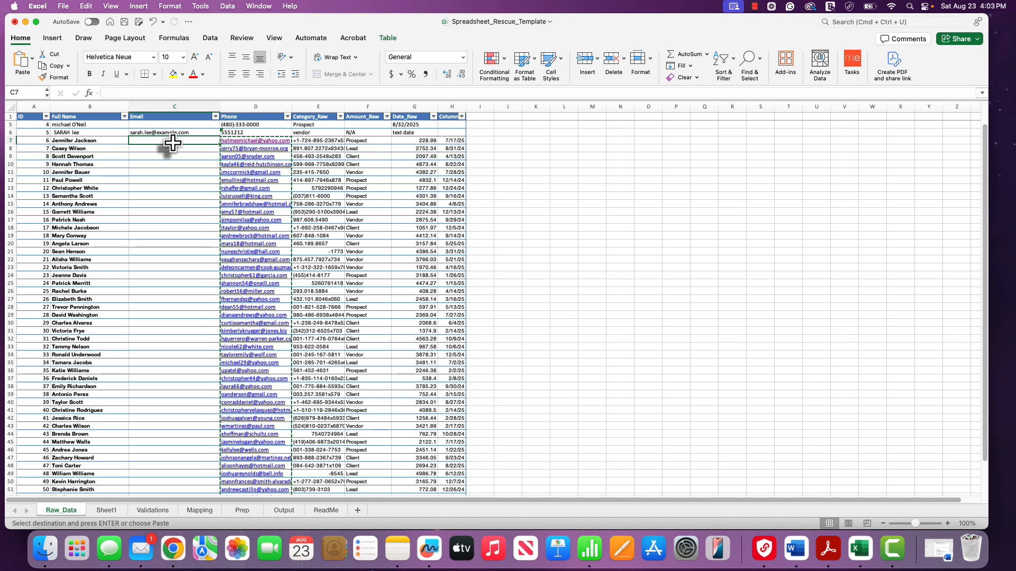
right_click(173, 143)
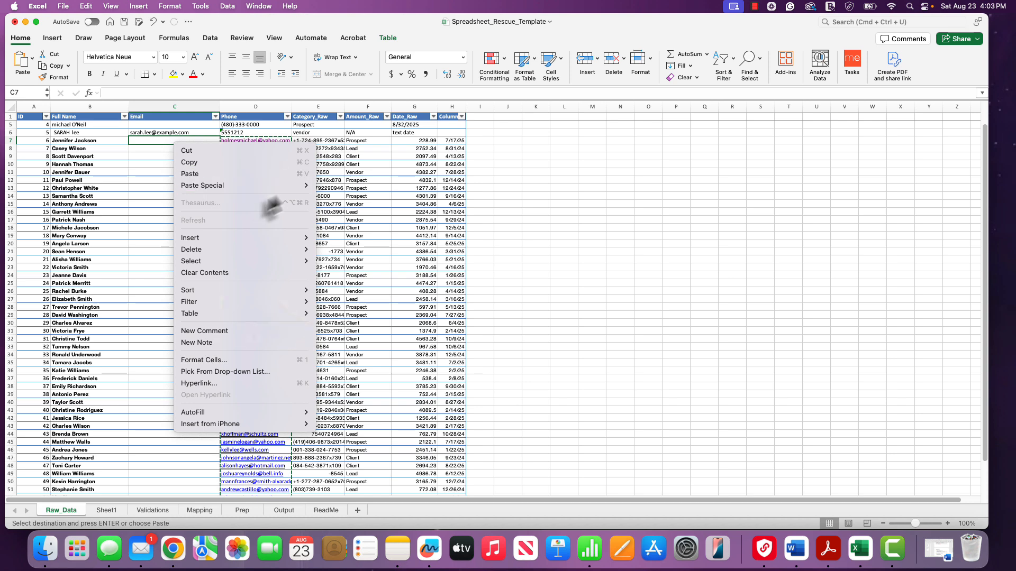
mouse_move(316, 186)
click(323, 282)
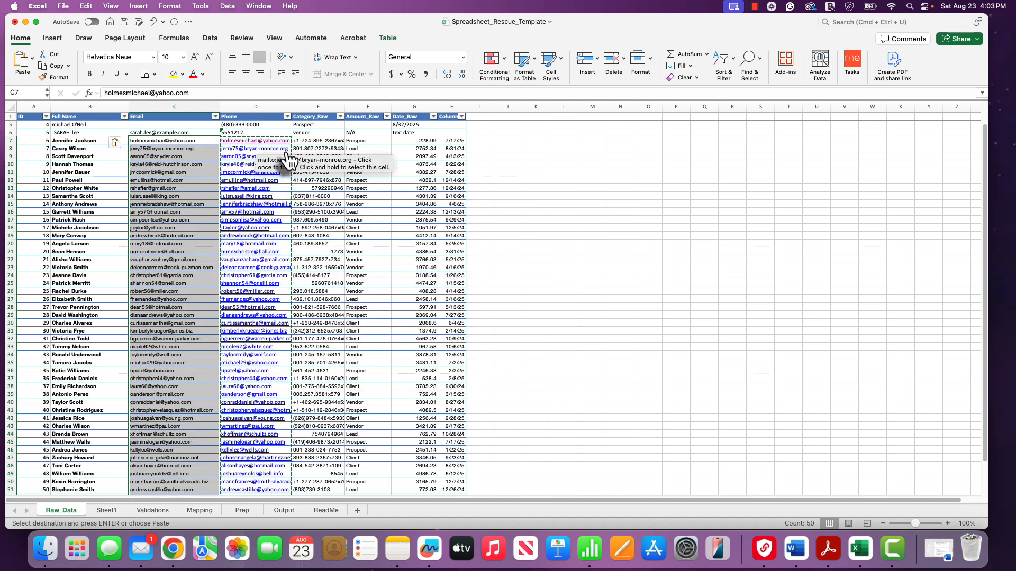
- Discard the Mail message accidentally opened from D7's link without saving
click(277, 140)
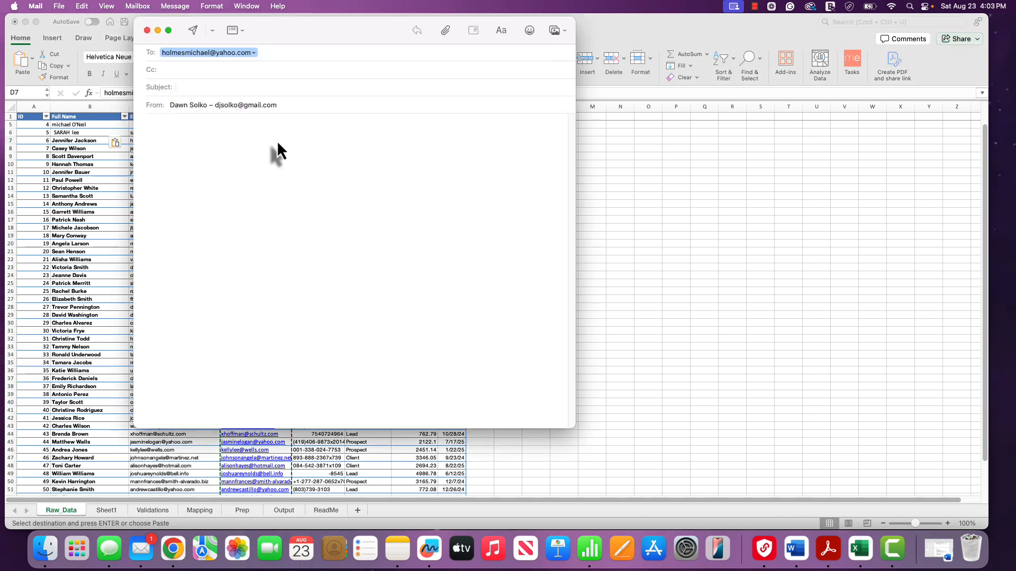
click(147, 30)
click(308, 264)
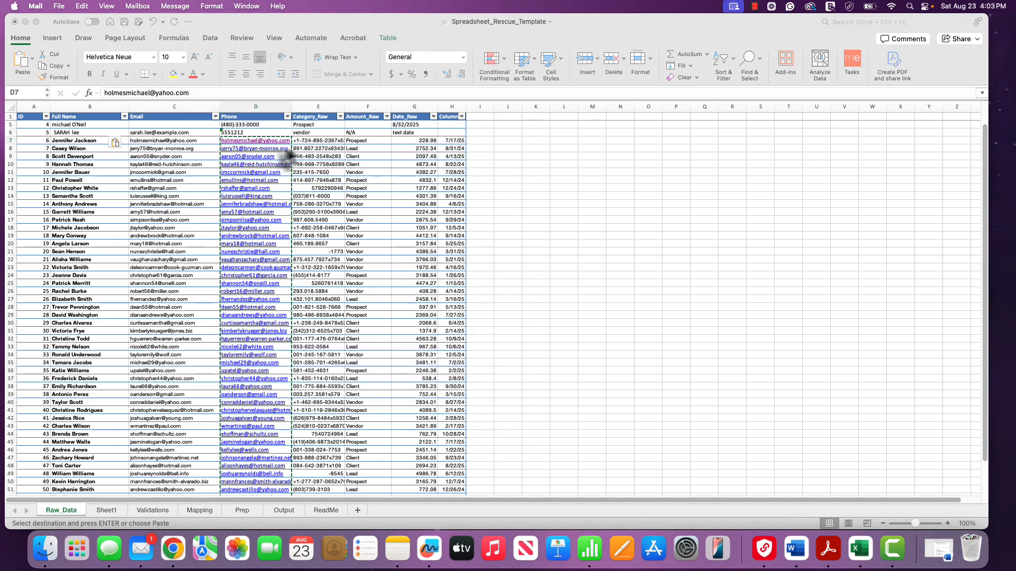
click(310, 157)
click(296, 141)
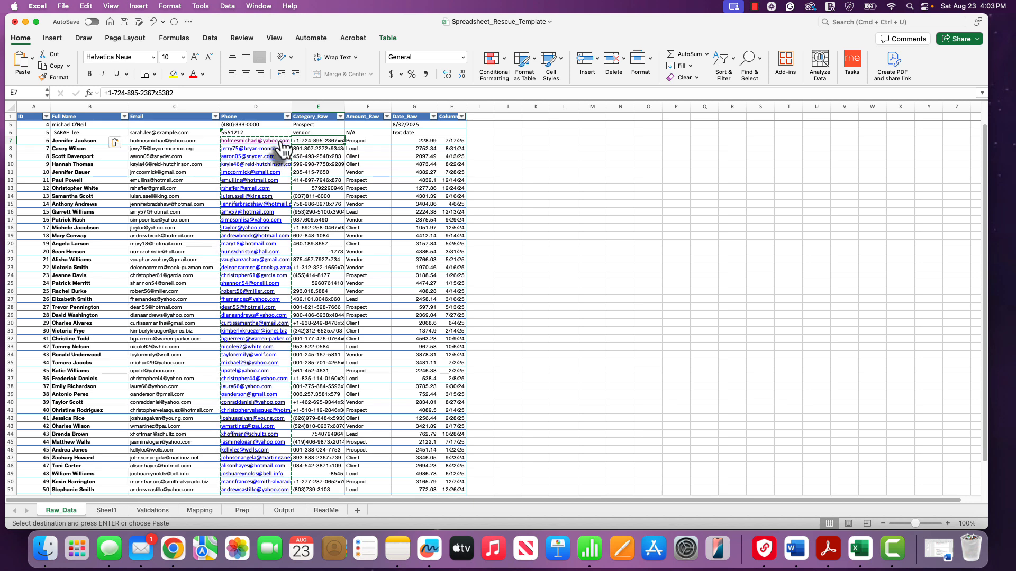
- Clear the duplicated email addresses from the Phone column, D7 downward
key(Escape)
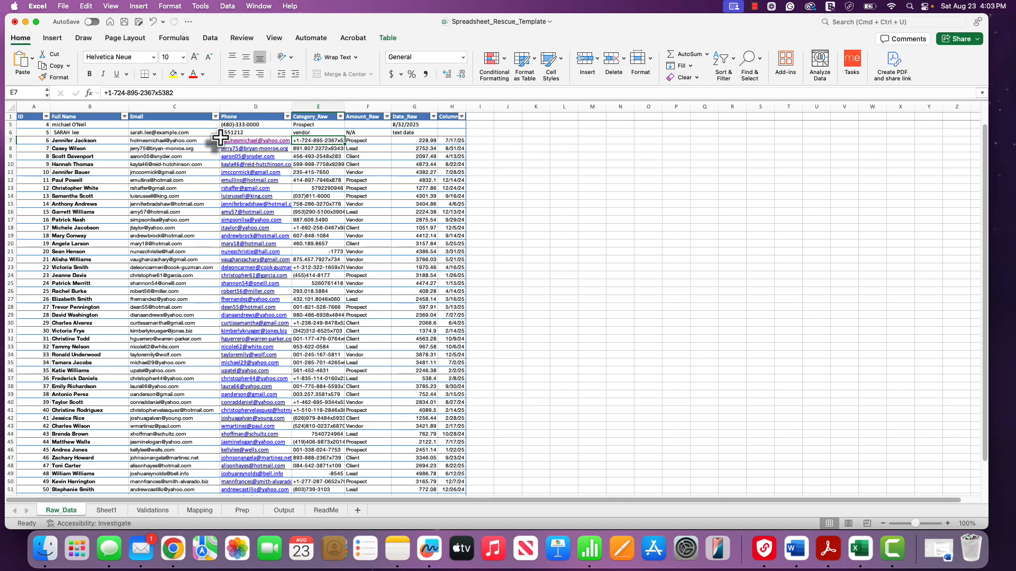
drag(220, 138, 256, 363)
key(Delete)
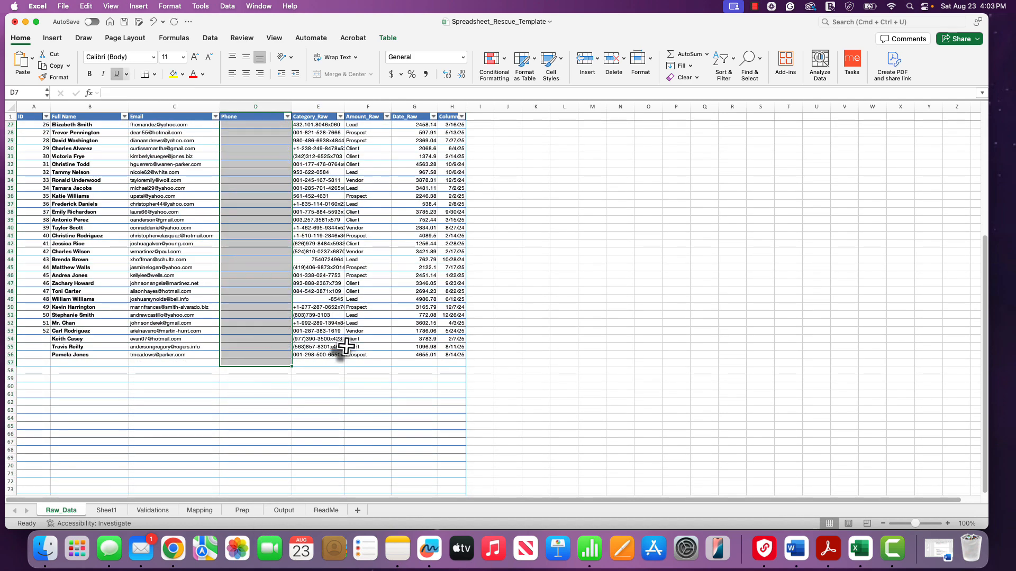
drag(324, 355, 321, 159)
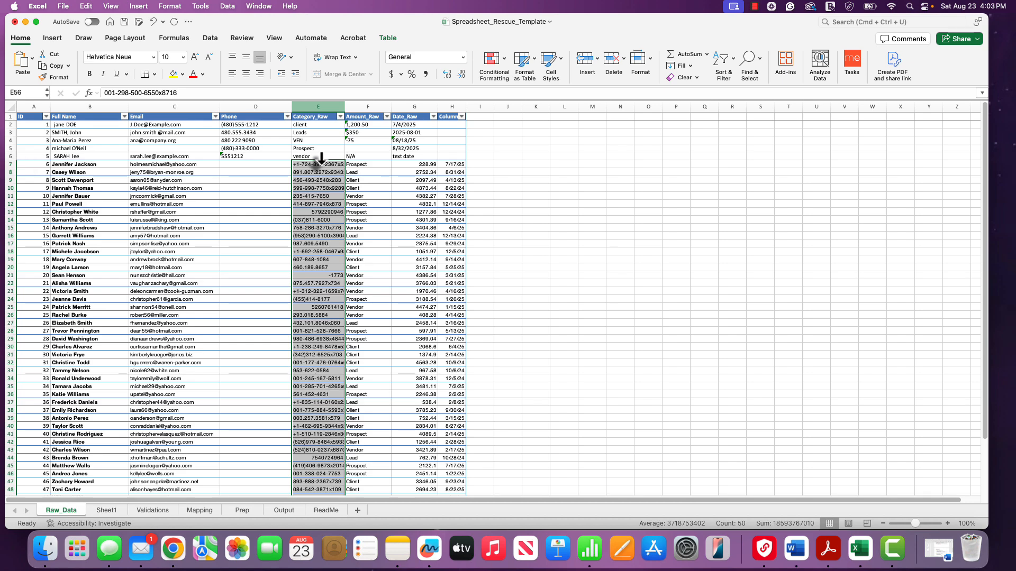
- Move the phone numbers from column E into the Phone column at D7
key(super+c)
click(249, 165)
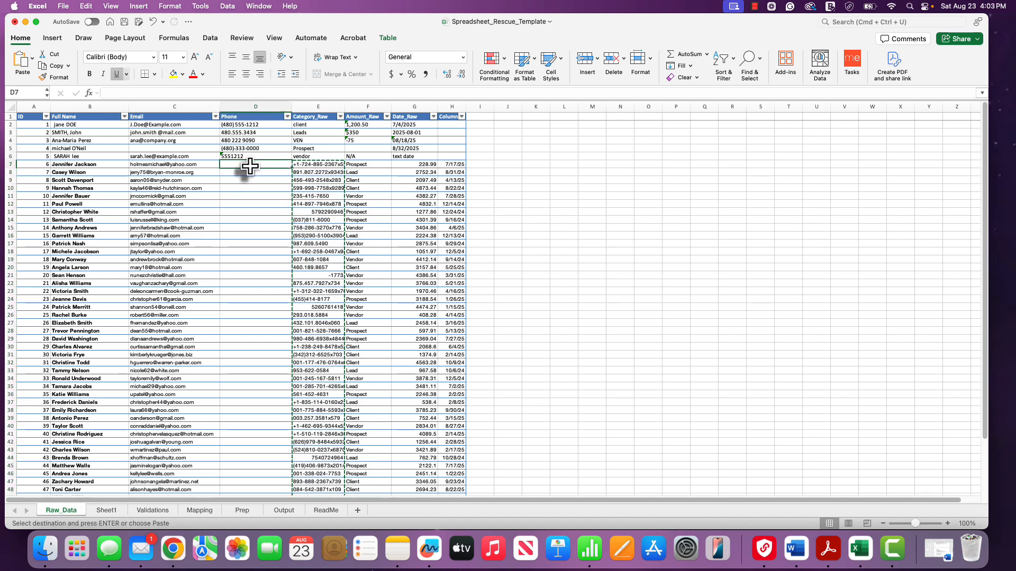
key(super+v)
drag(311, 164, 355, 166)
key(Delete)
- Move the categories from column F into Category_Raw at E7, emptying Amount_Raw
key(super+c)
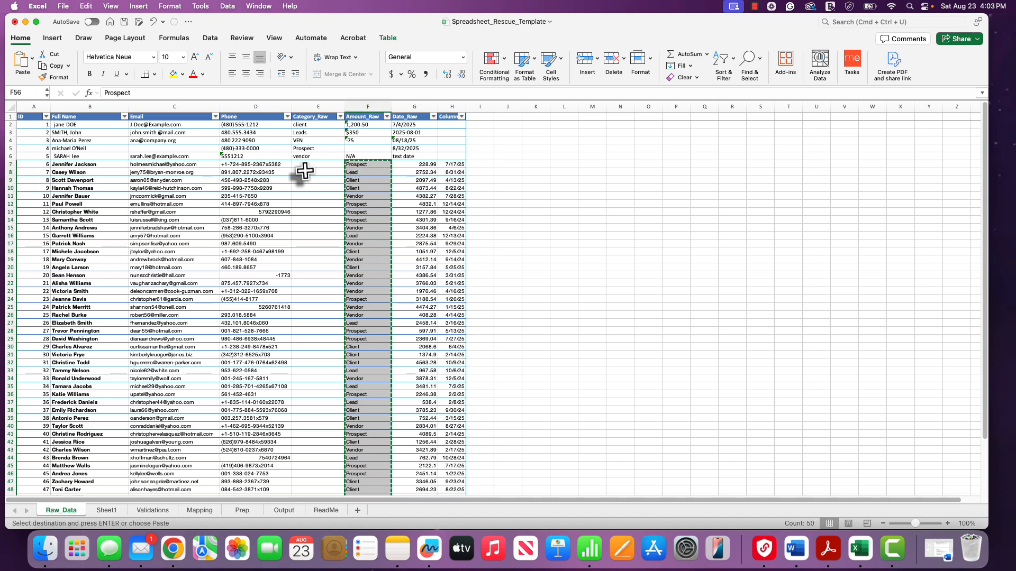
click(304, 165)
key(super+v)
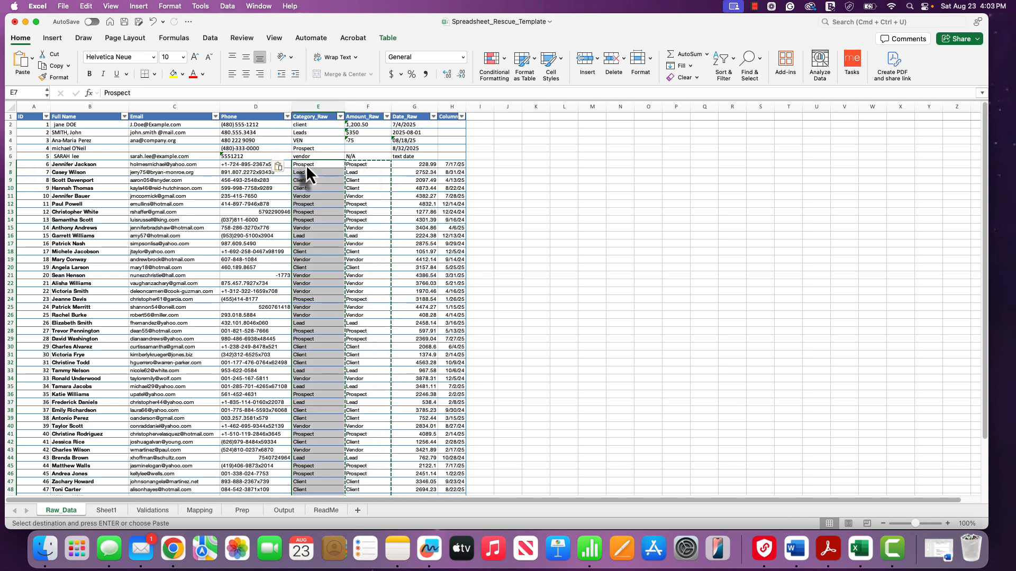
drag(356, 164, 366, 506)
drag(366, 506, 365, 458)
key(Delete)
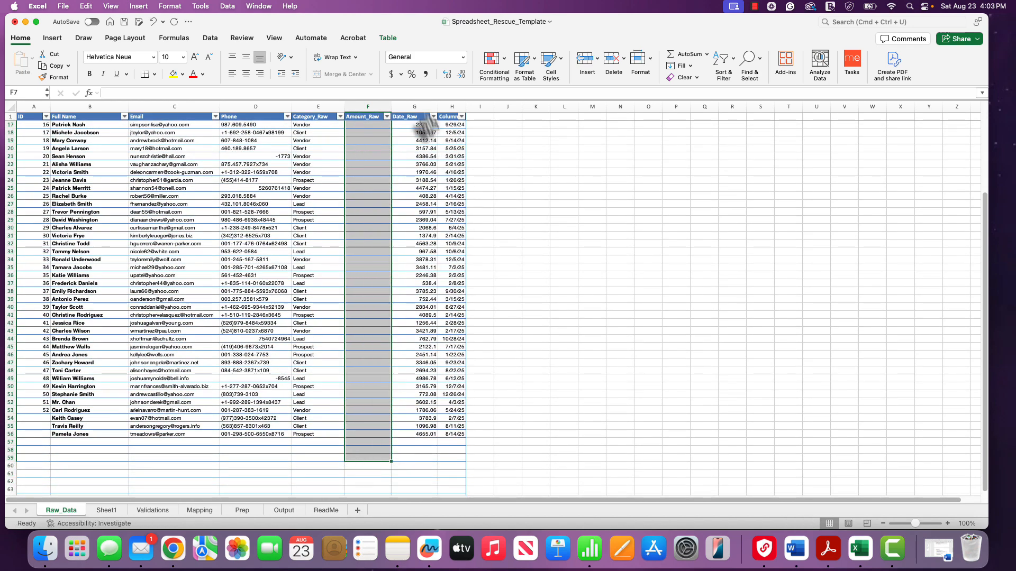
- Copy the amounts from G7:G56 into Amount_Raw starting at F7
drag(423, 434, 416, 158)
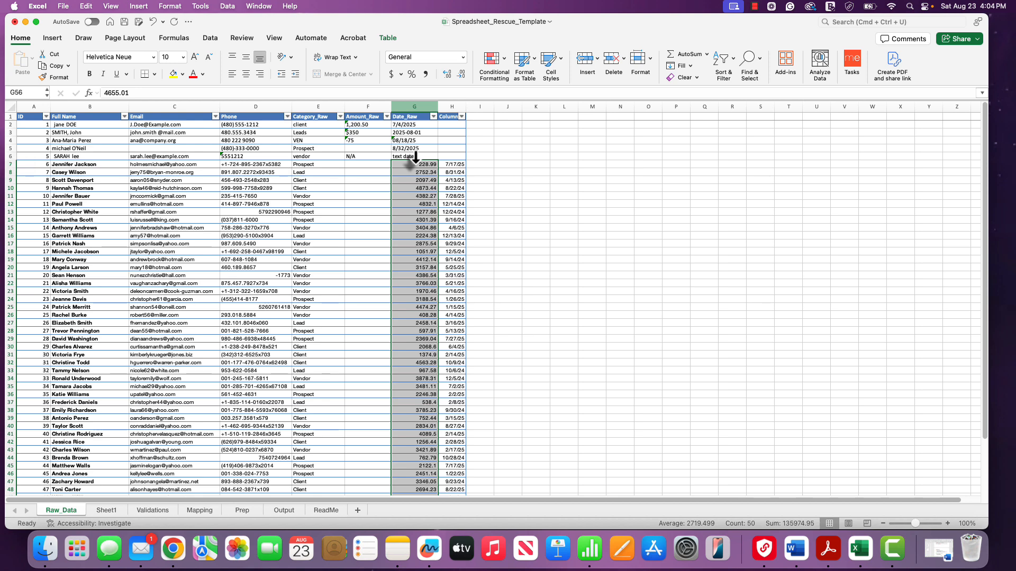
key(super+c)
click(358, 164)
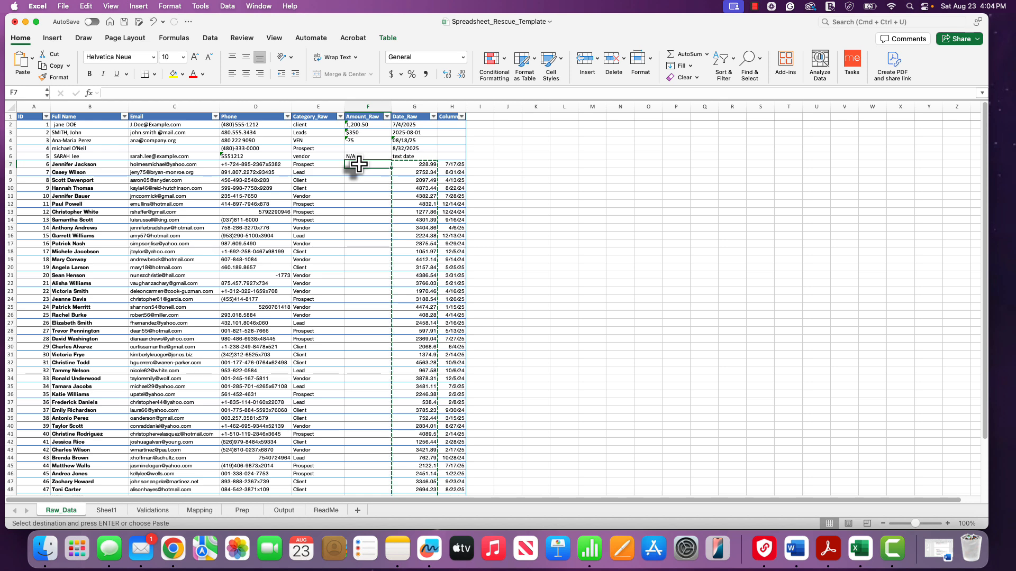
key(super+v)
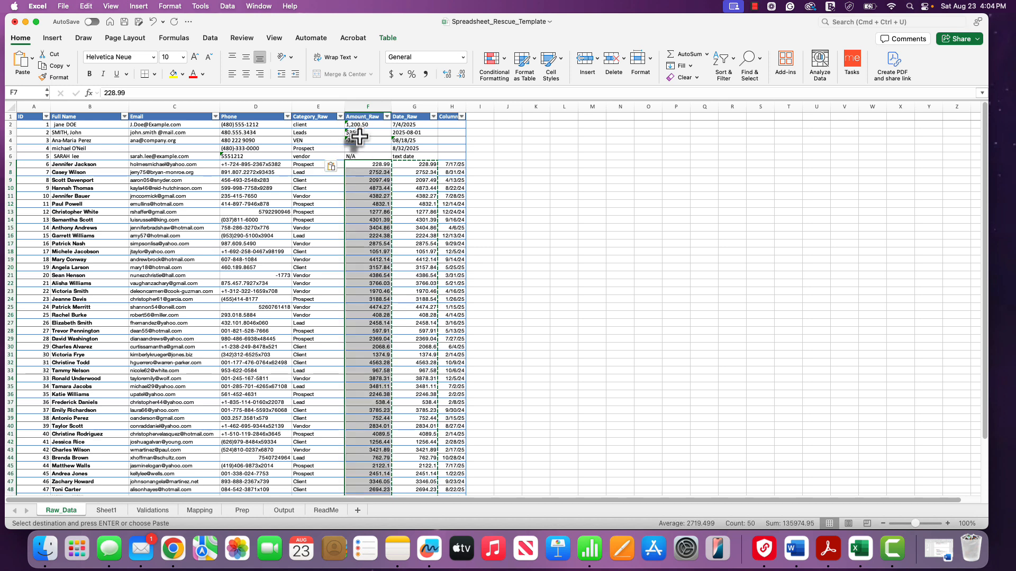
click(405, 165)
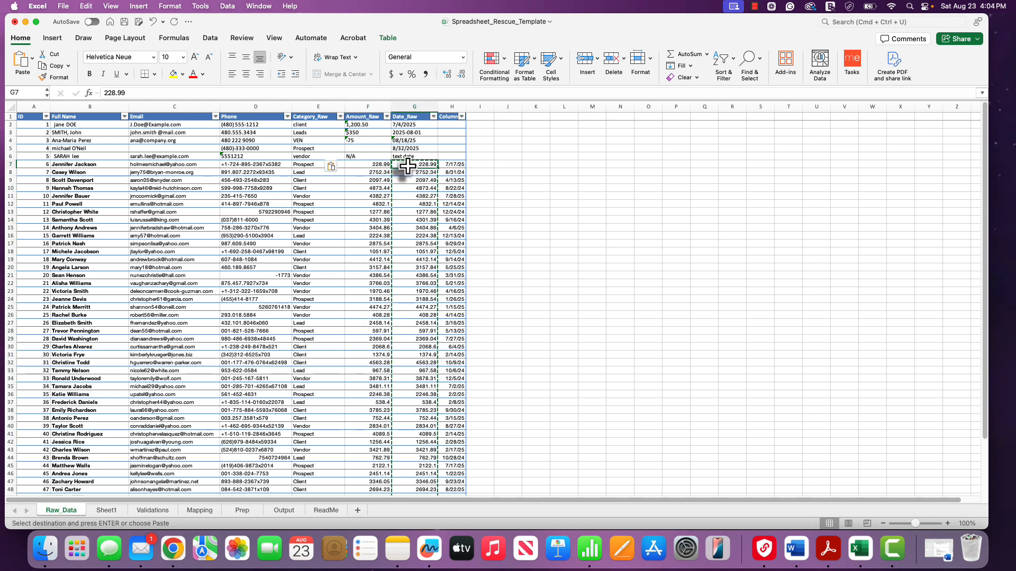
- Replace the leftover amounts in Date_Raw with the dates from column H, starting at G7
drag(407, 166, 402, 427)
key(Delete)
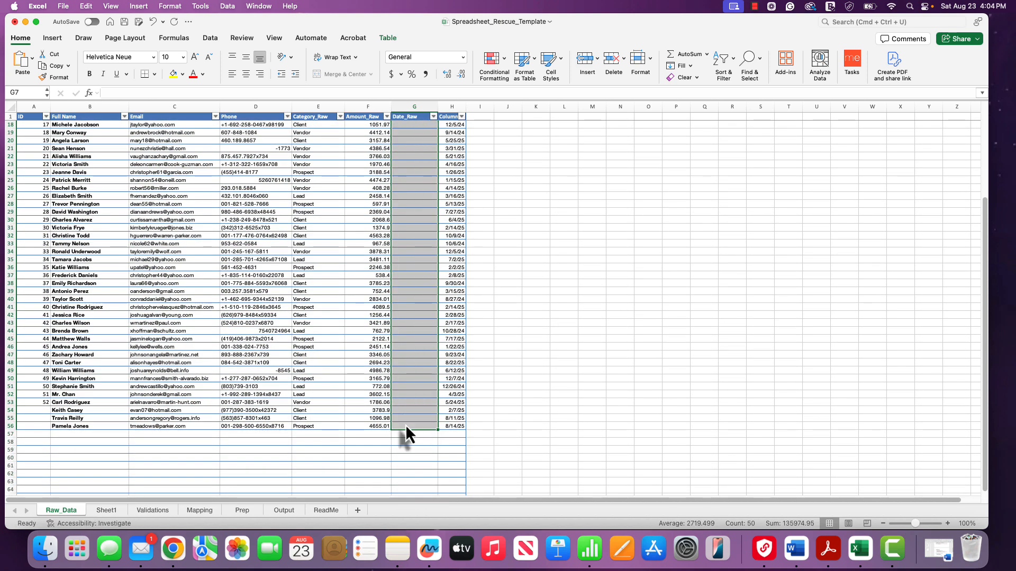
drag(451, 426, 456, 174)
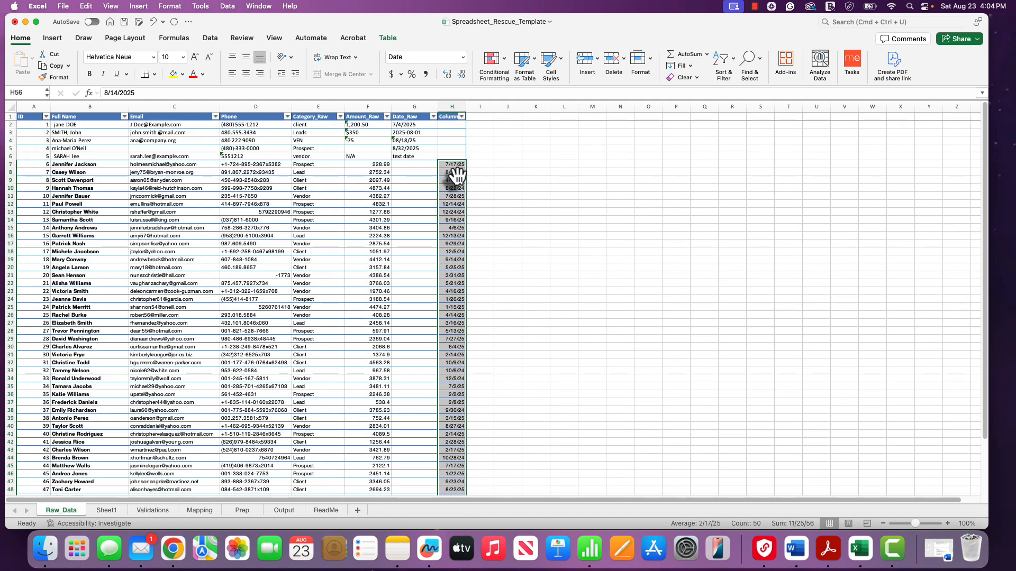
key(super+c)
click(423, 165)
key(super+v)
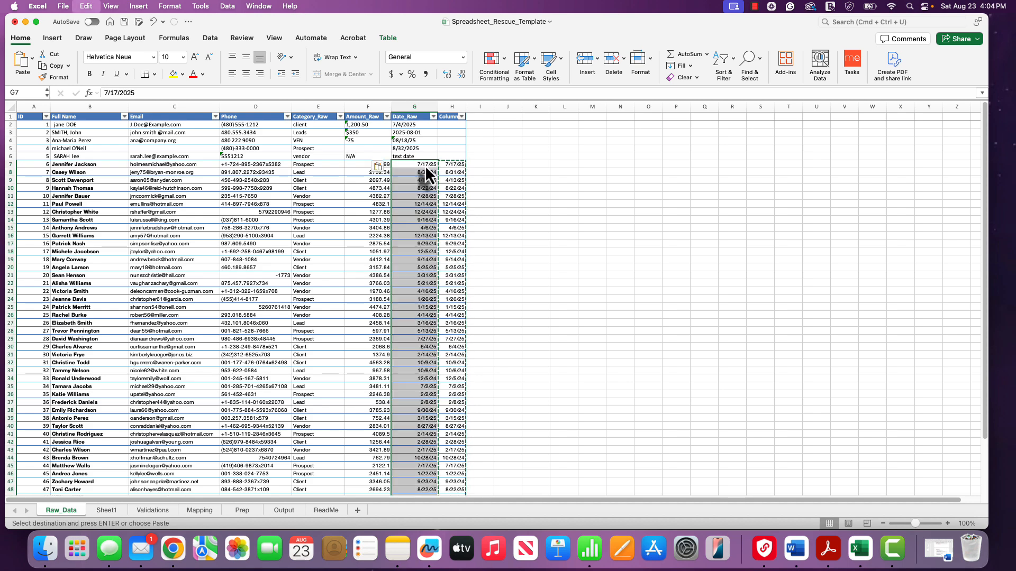
- Clear the leftover dates from column H and go to the Prep sheet
drag(448, 165, 451, 438)
key(Delete)
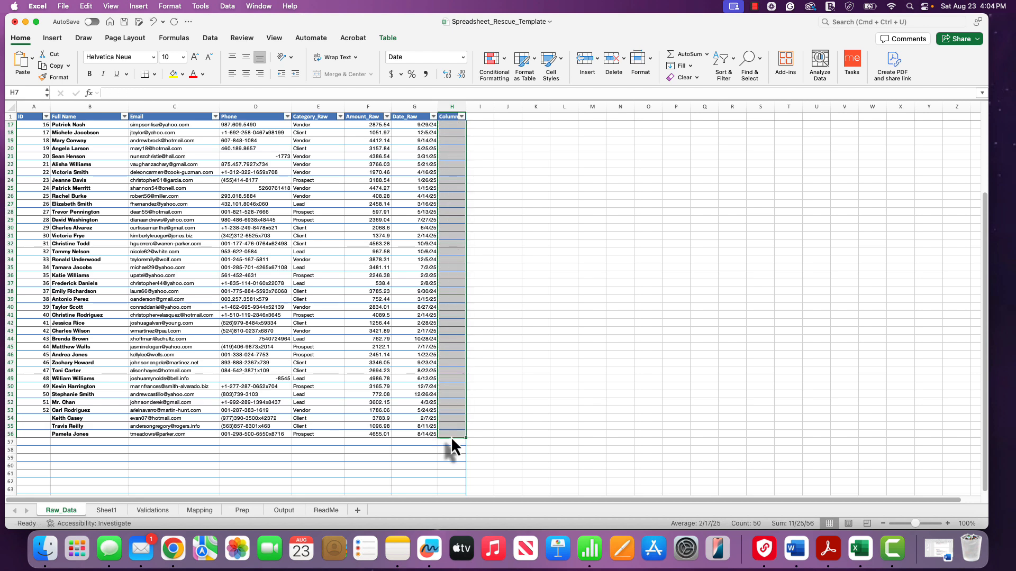
click(238, 511)
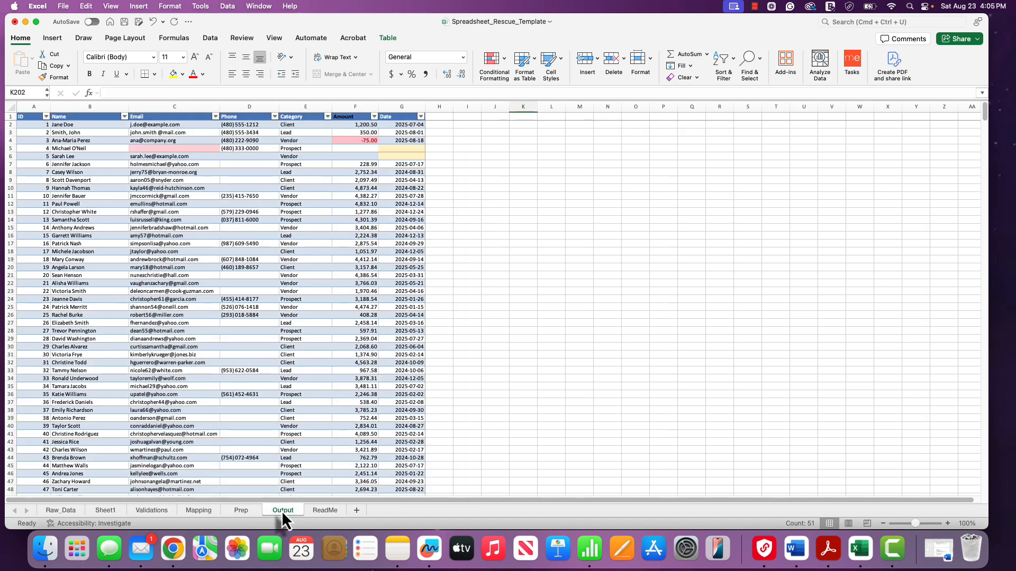
- Switch to the Output sheet to review the cleaned records by ID
click(281, 511)
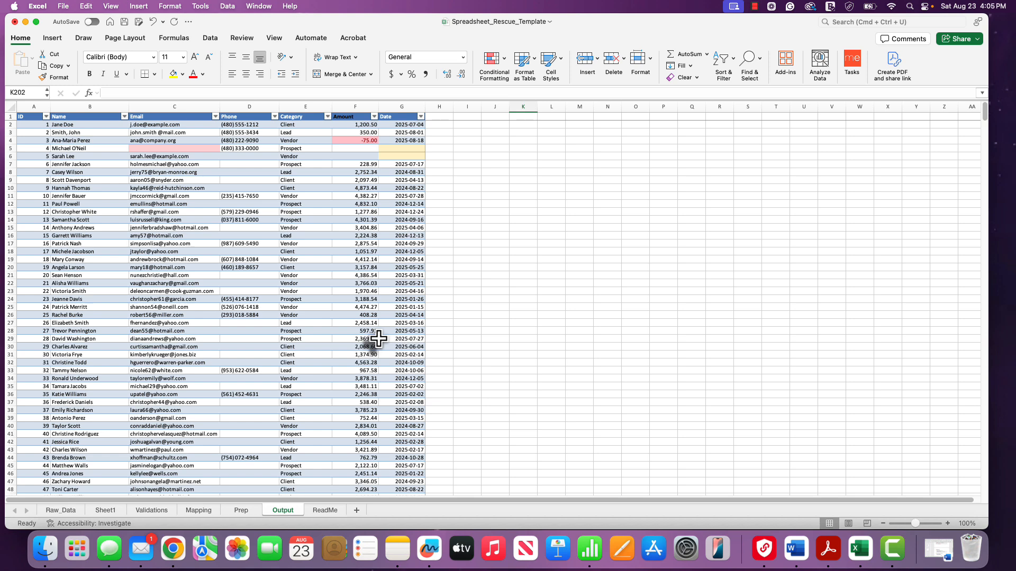